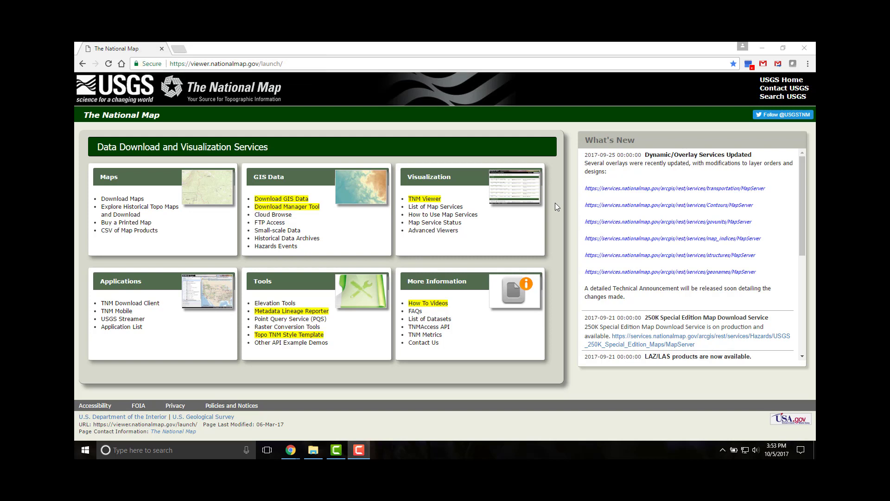
Step: Launch the TNM Advanced Viewer, glance at its help pages, and show the map legend
left_click(432, 202)
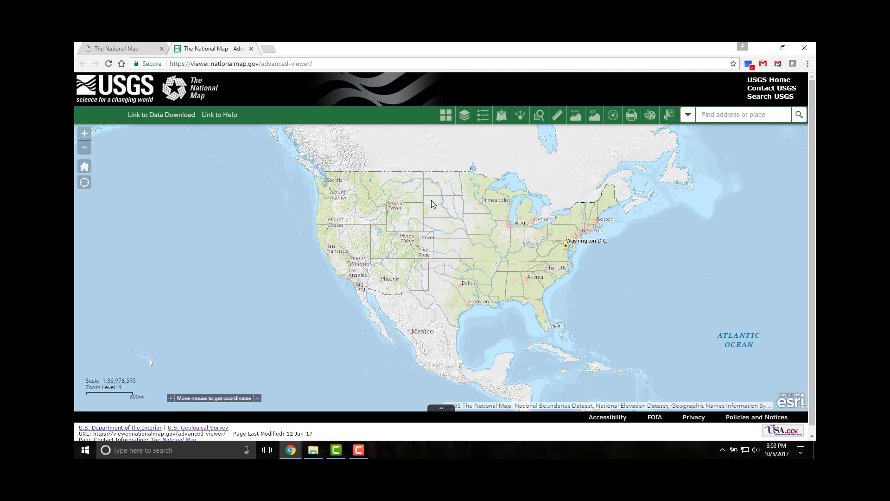
left_click(232, 115)
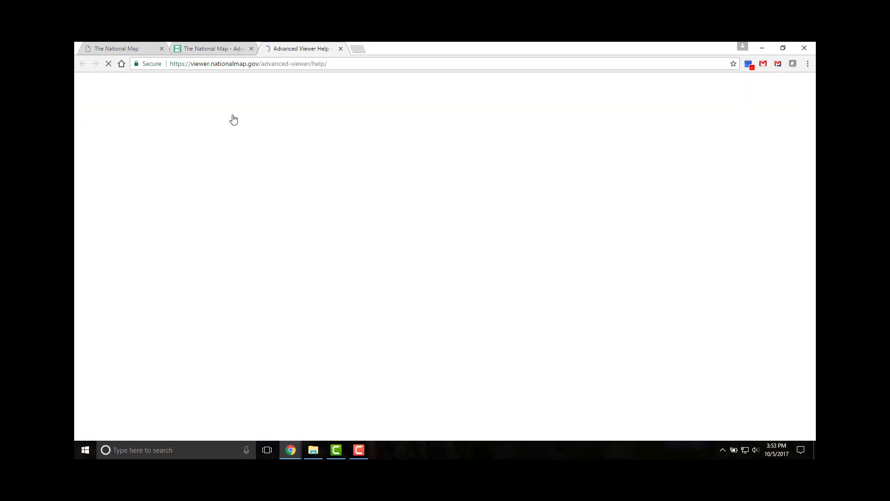
left_click(340, 48)
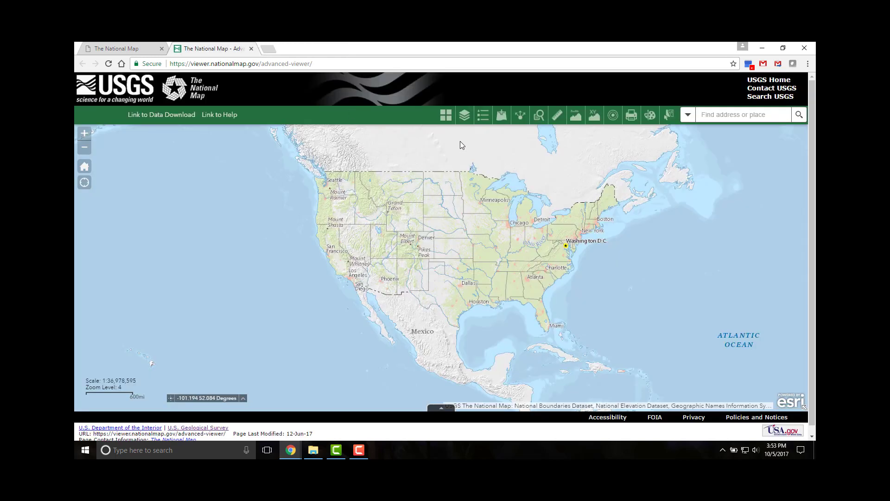
left_click(482, 117)
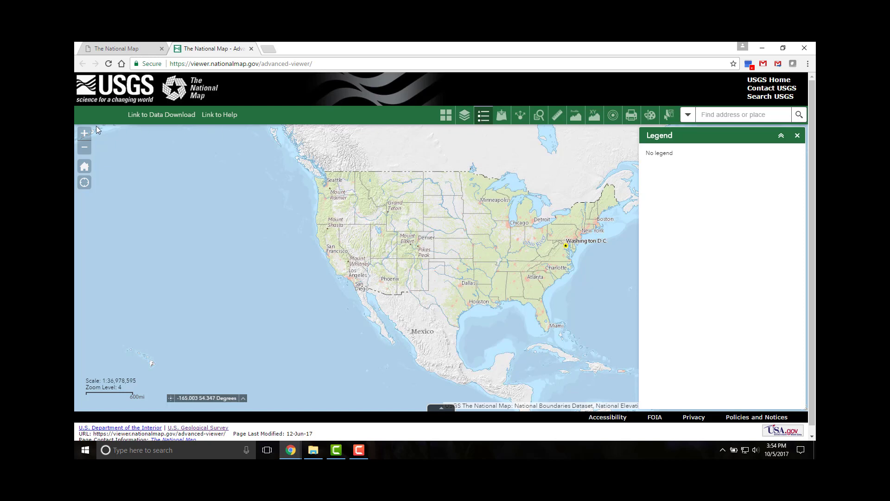
Step: Zoom in four levels to the New Mexico–Oklahoma area and close the legend
left_click(85, 134)
left_click(85, 134)
left_click(85, 134)
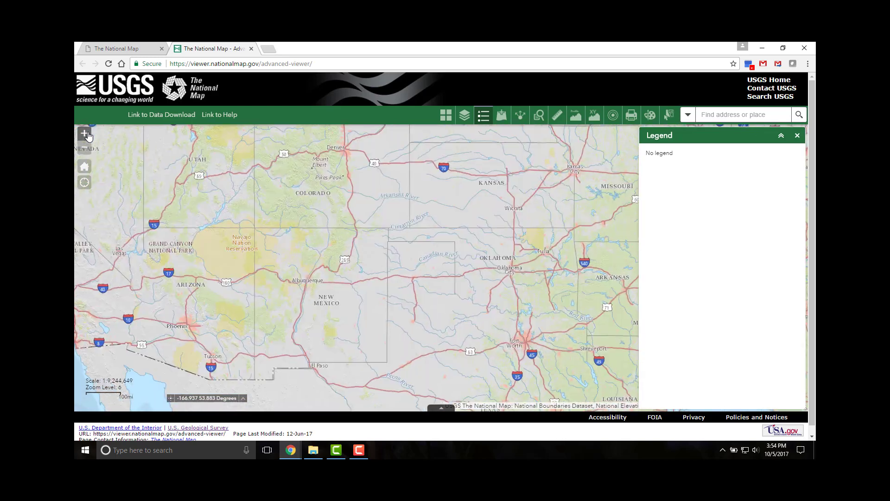
left_click(85, 134)
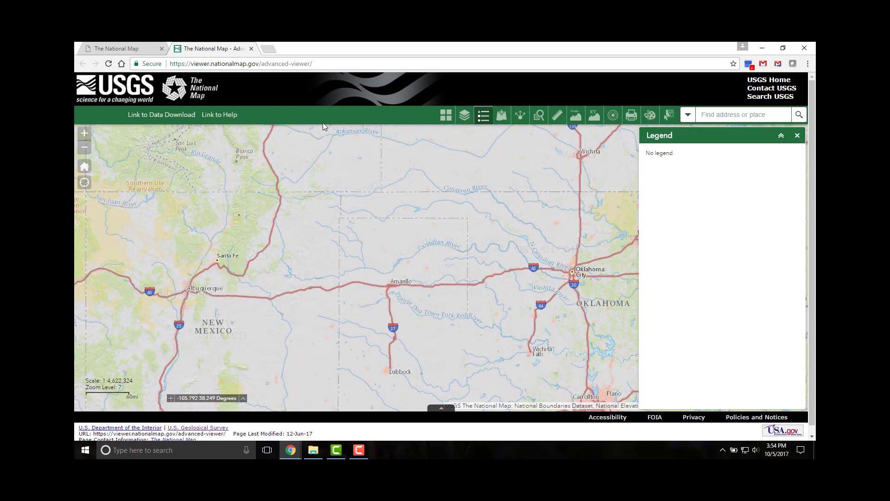
left_click(461, 116)
Step: Turn on the NLCD land-cover layer and view its land-cover class legend
left_click(460, 114)
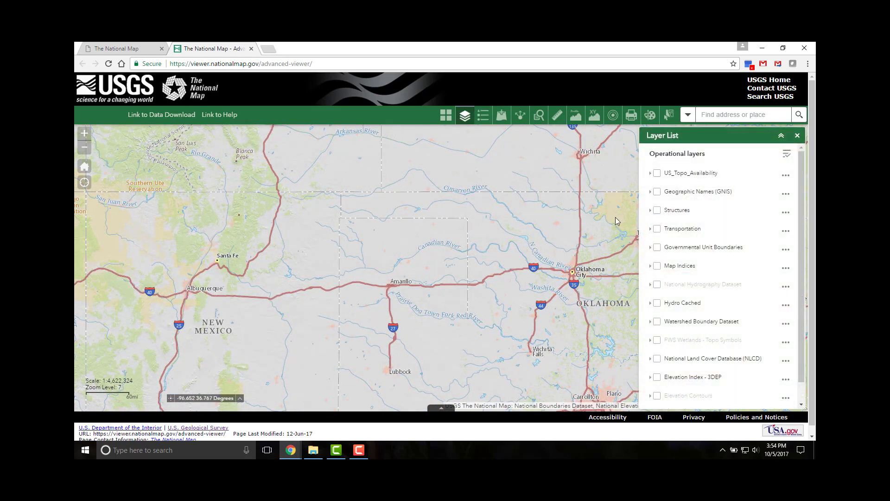
left_click(657, 360)
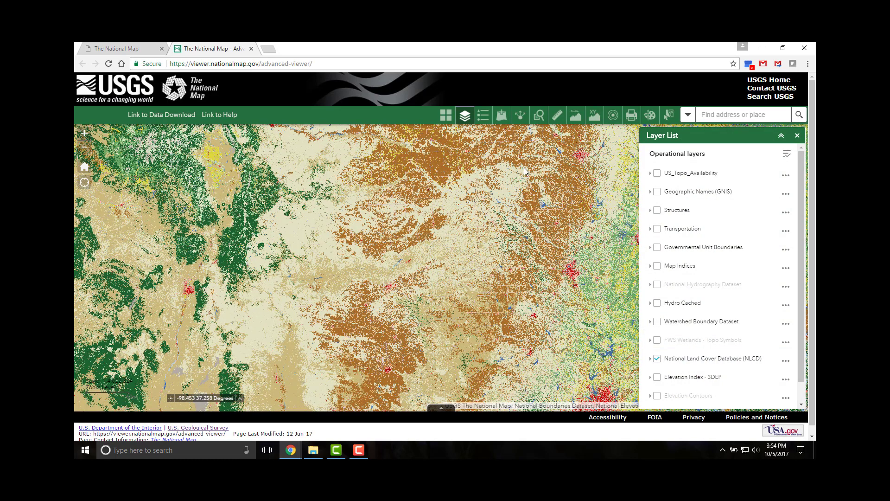
left_click(484, 116)
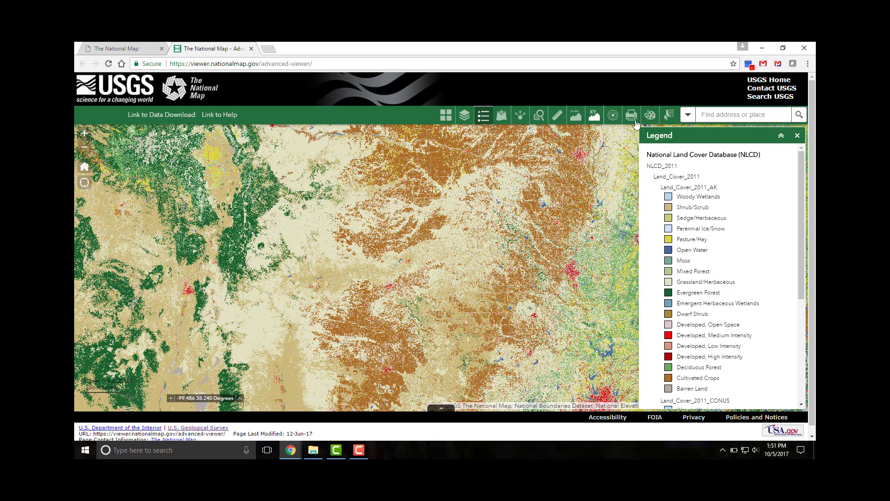
left_click(796, 138)
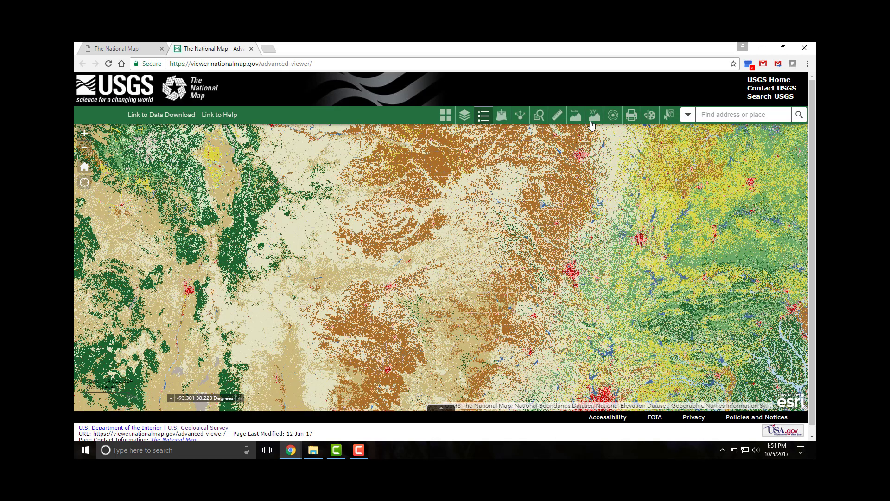
Step: Turn the NLCD layer back off and close the layer list
left_click(462, 120)
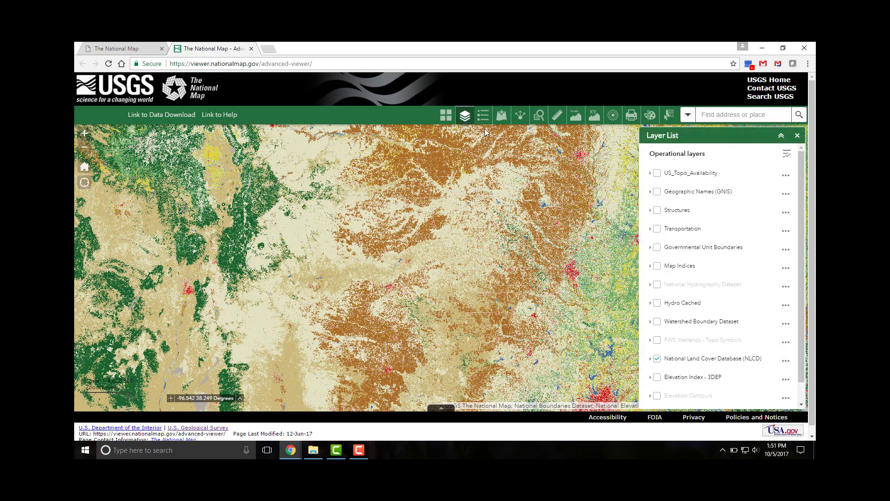
left_click(657, 359)
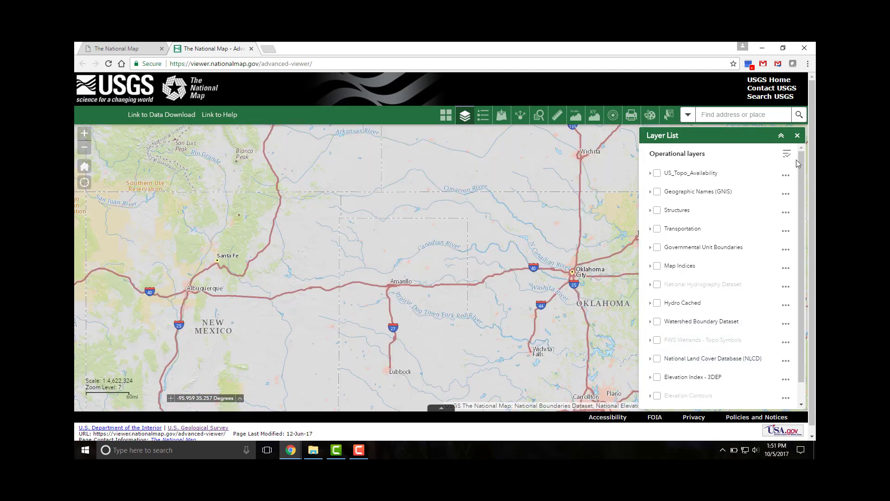
left_click(797, 136)
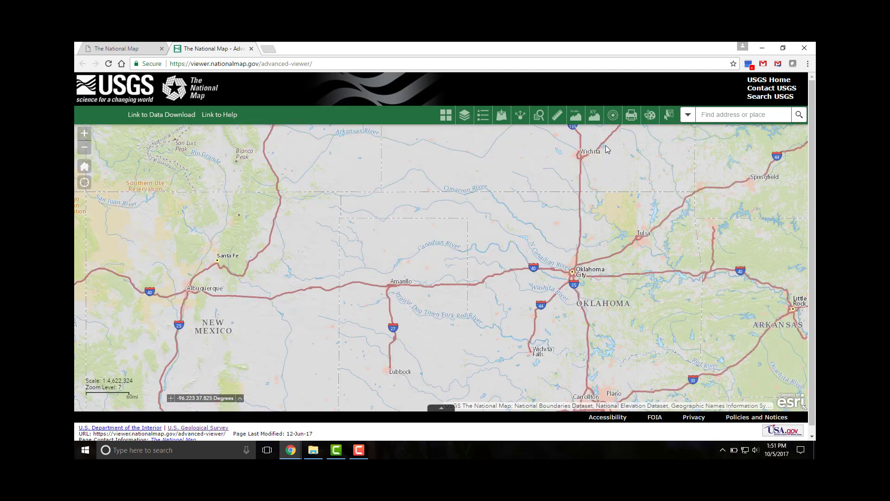
Step: Get Santa Fe's coordinates in degrees-minutes-seconds, then switch measuring to distance in miles
left_click(558, 117)
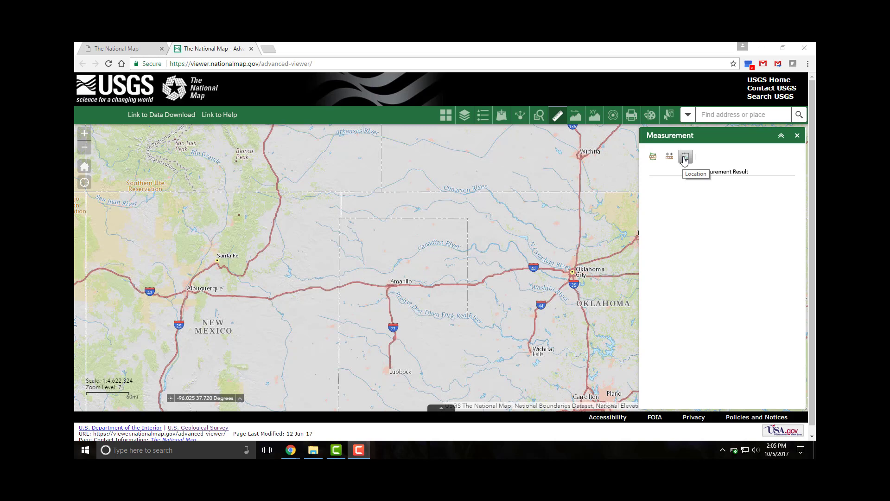
left_click(685, 158)
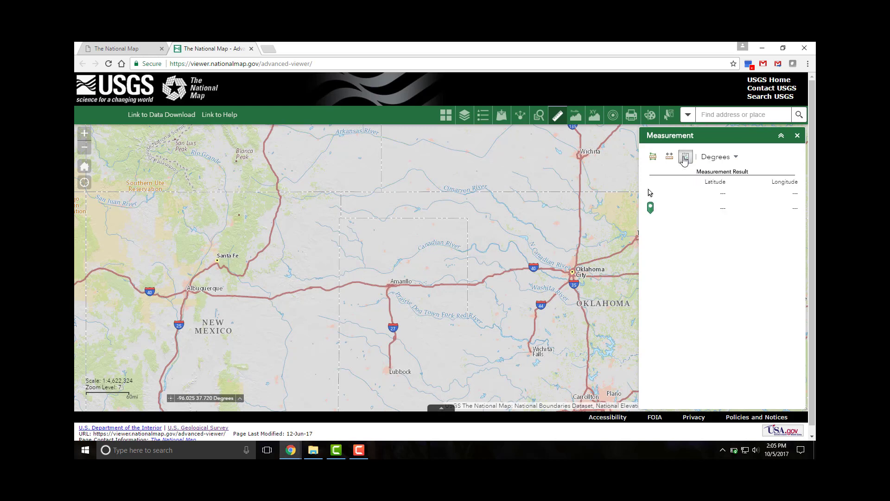
left_click(217, 261)
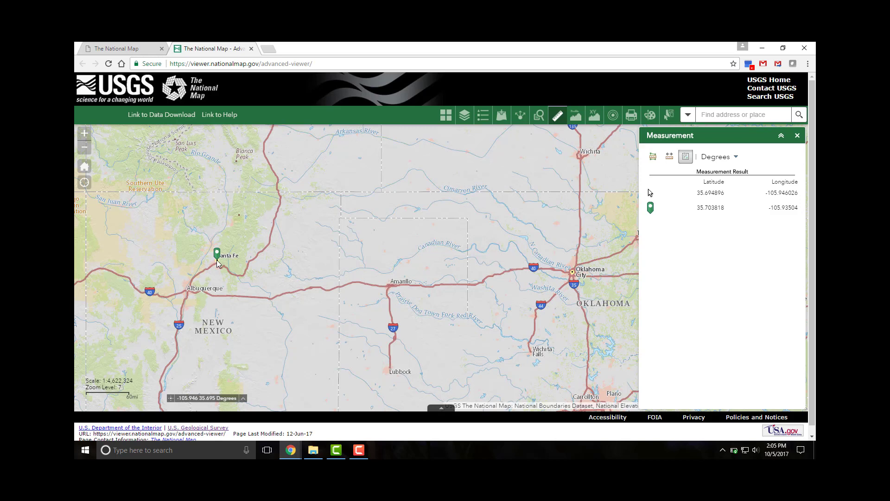
left_click(730, 158)
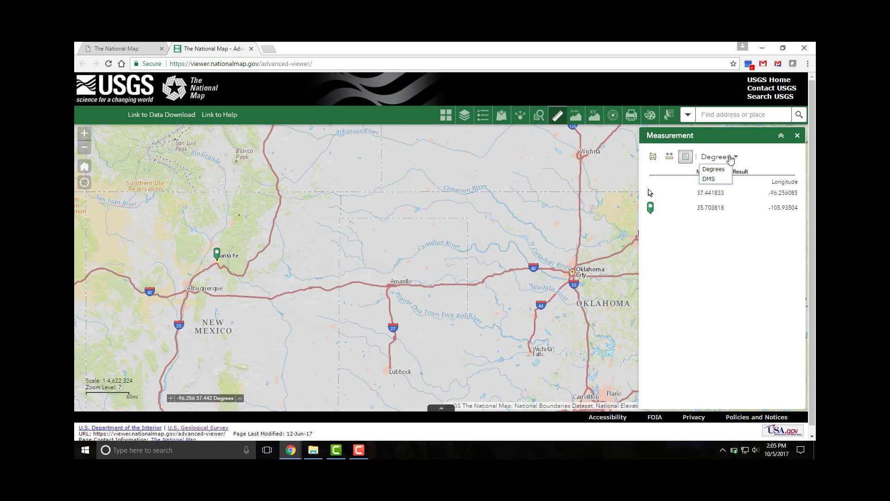
left_click(722, 179)
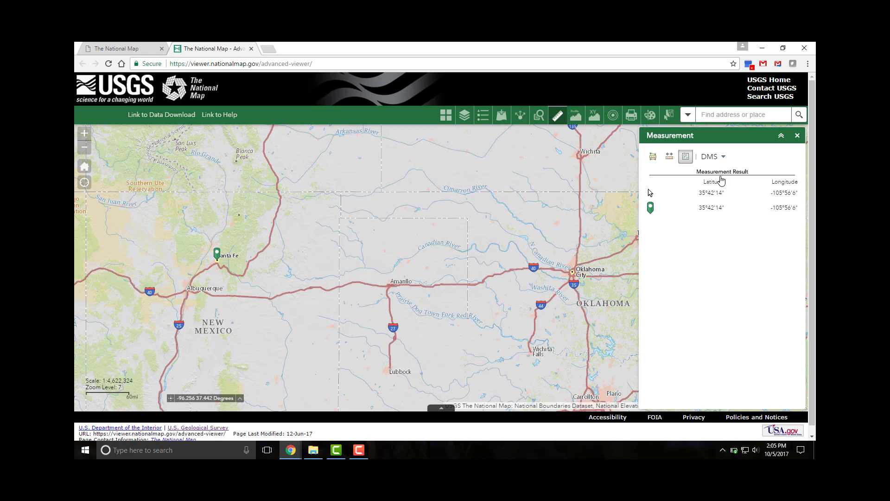
left_click(670, 159)
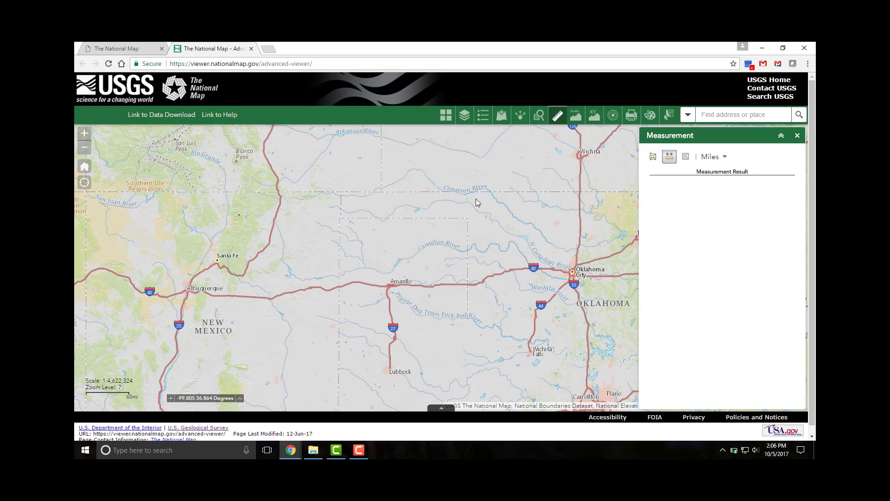
Step: Measure the Santa Fe to Oklahoma City distance, show it in Meters, then choose area measurement
left_click(217, 260)
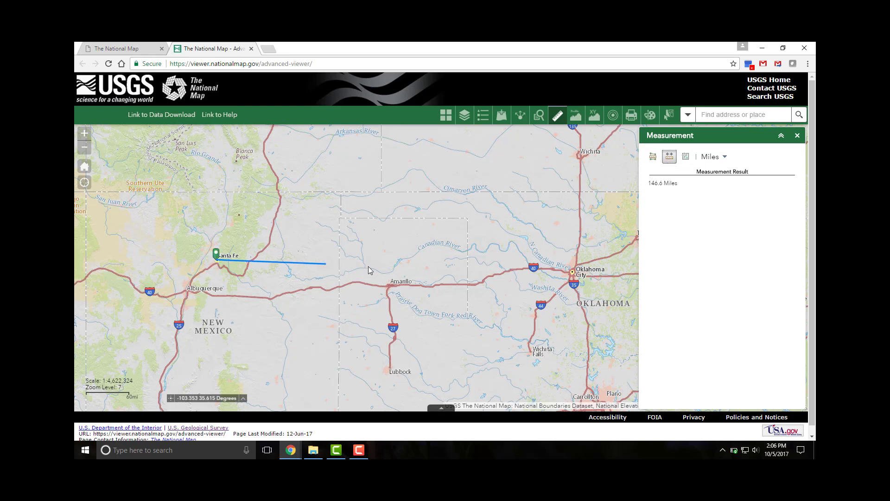
left_click(573, 274)
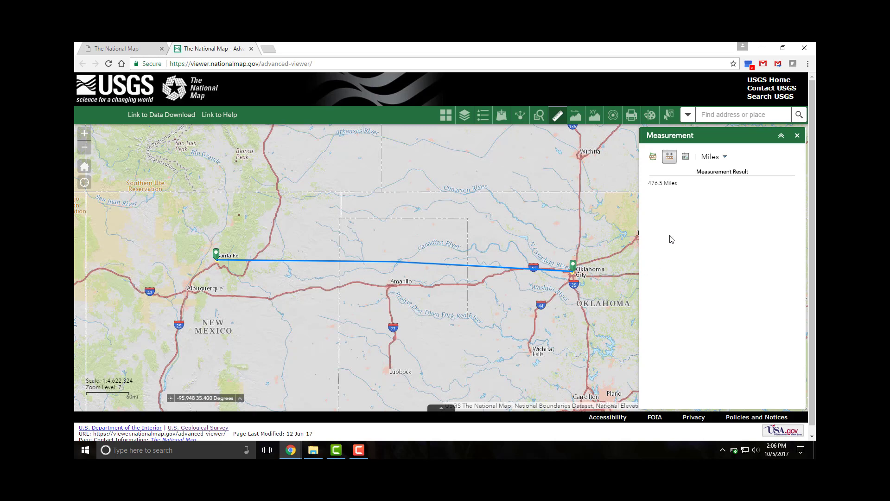
left_click(724, 159)
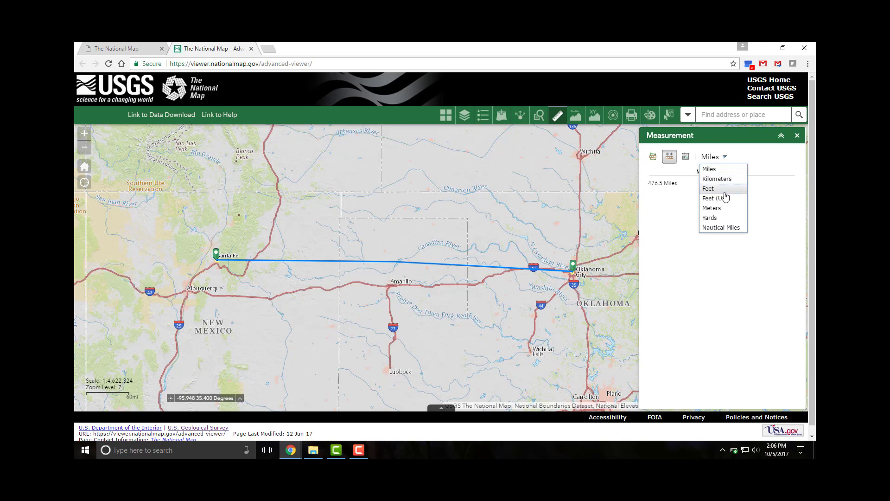
left_click(725, 208)
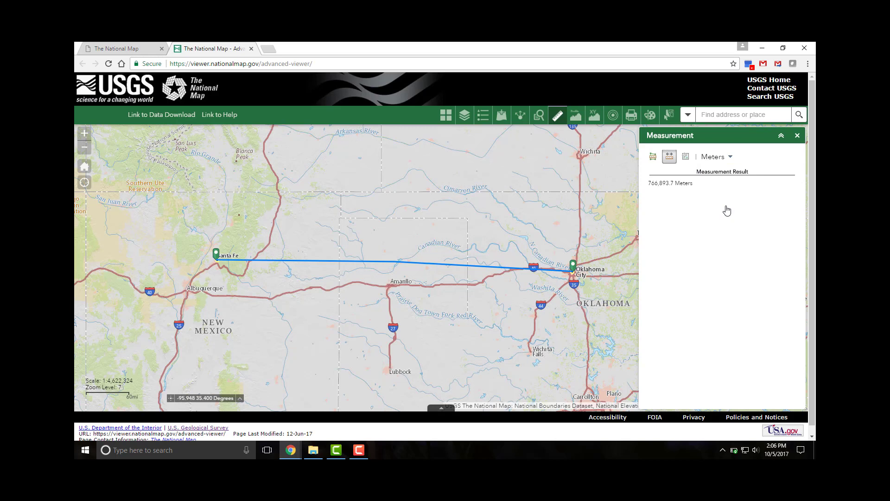
left_click(653, 157)
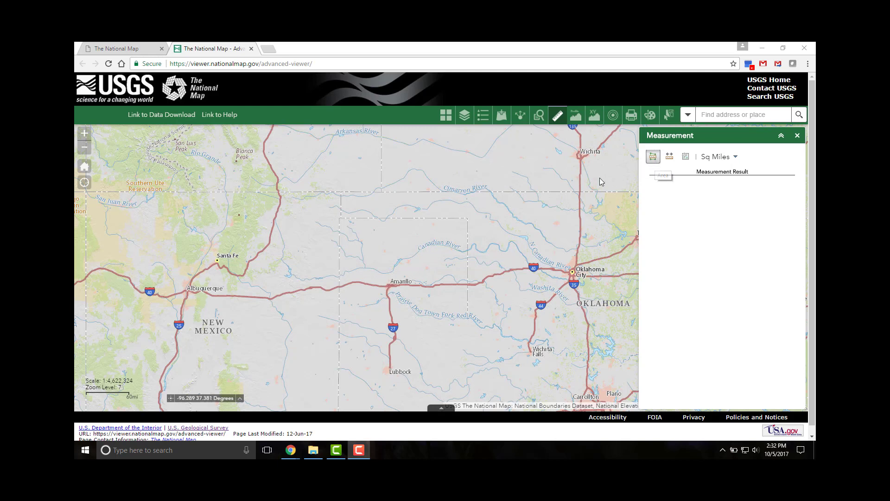
Step: Outline a four-corner area from Santa Fe north to Blanca Peak and show it in Acres
left_click(212, 275)
left_click(212, 275)
left_click(263, 281)
left_click(286, 167)
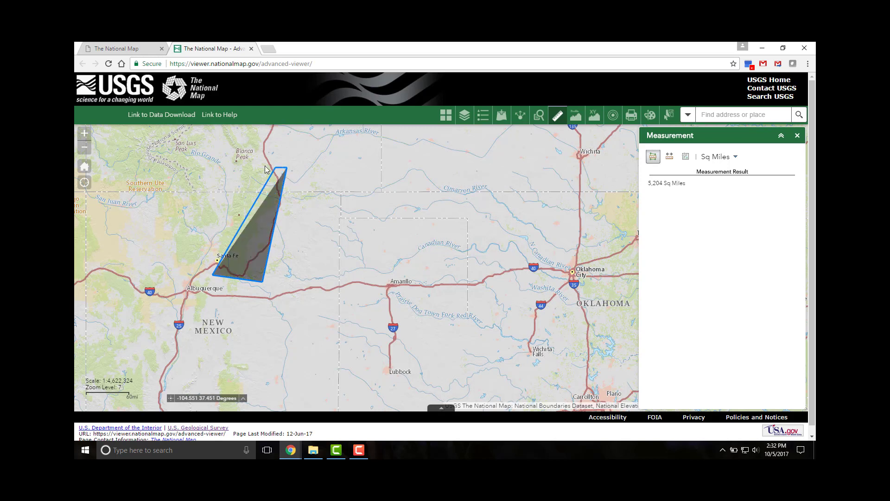
left_click(232, 158)
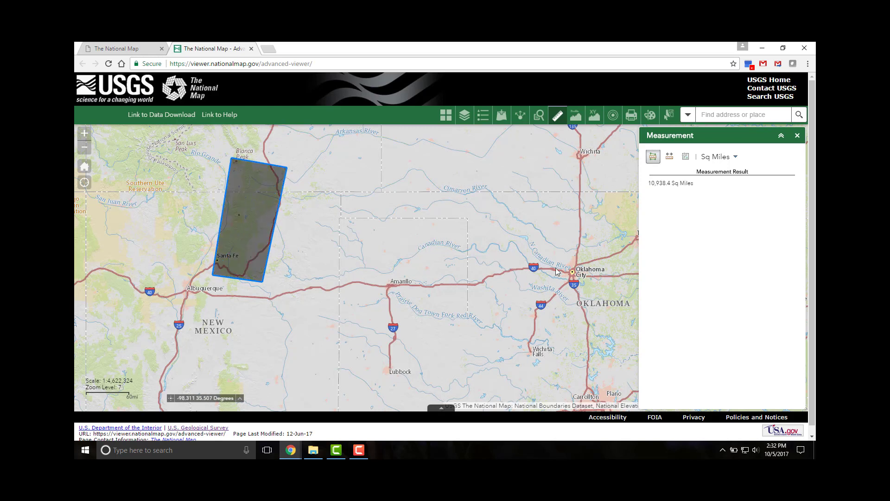
left_click(736, 158)
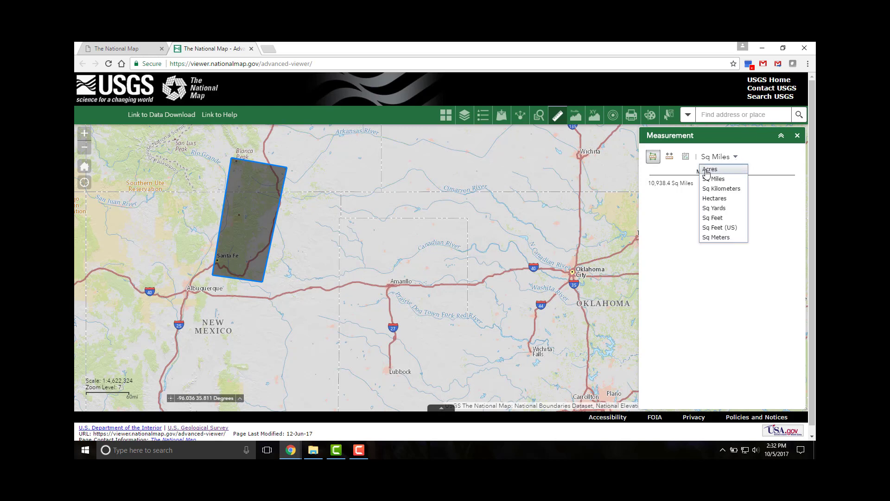
left_click(729, 173)
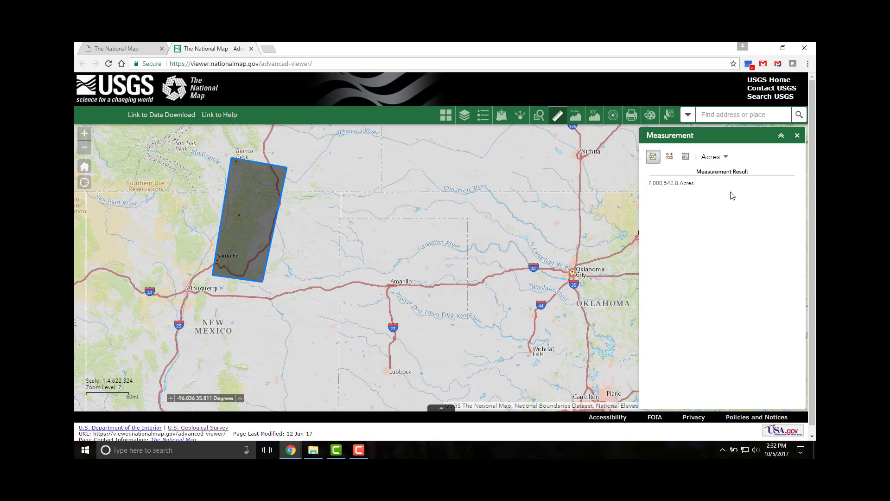
Step: Draw an elevation profile line across northern New Mexico to generate its chart
left_click(575, 120)
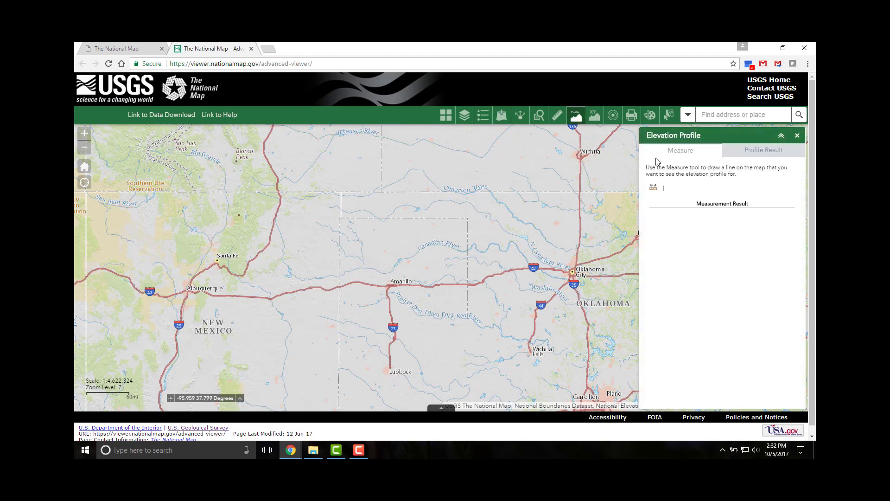
left_click(654, 191)
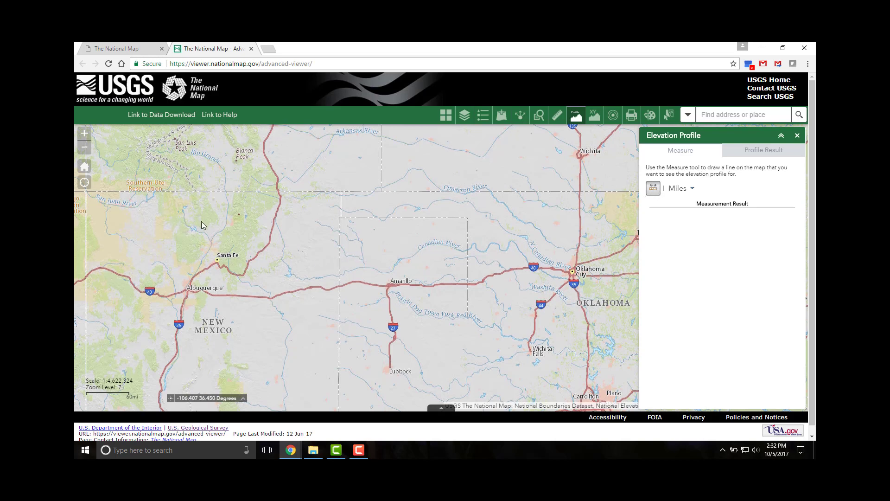
left_click(173, 207)
double_click(246, 230)
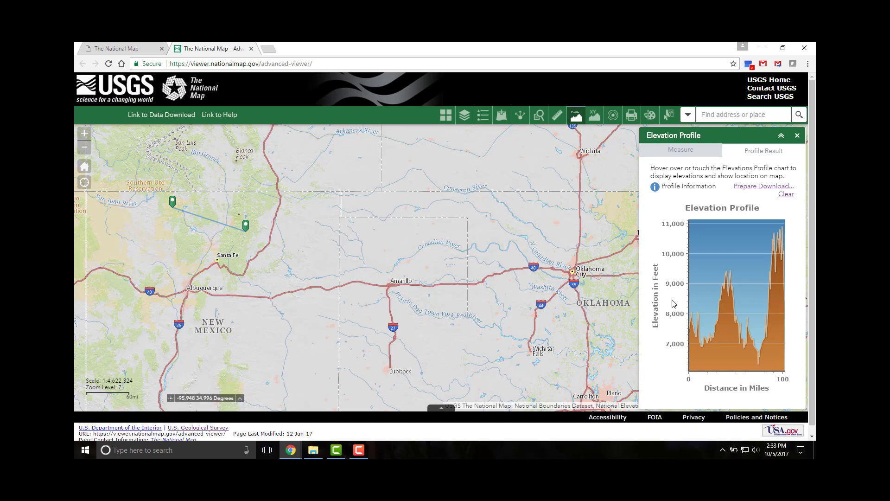
Step: Show the profile line's distance in Kilometers
mouse_move(690, 302)
left_click(692, 154)
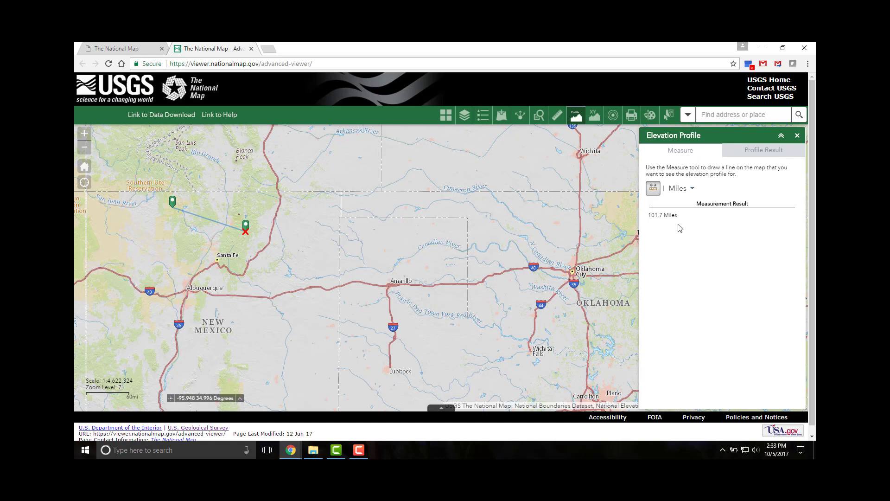
left_click(692, 189)
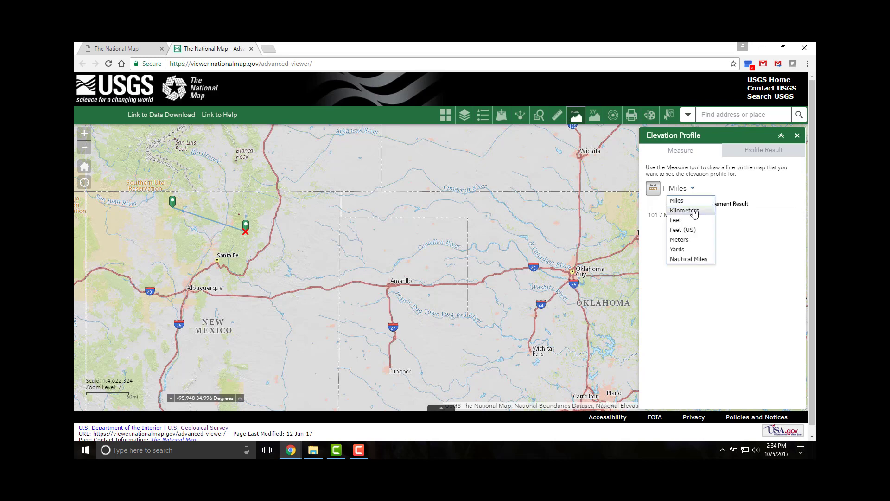
left_click(694, 211)
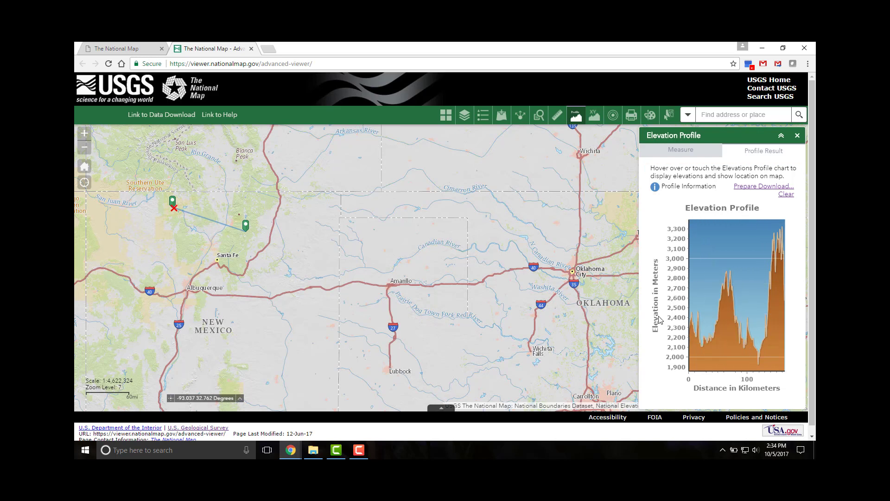
Step: Activate Spot Elevation and query a northern New Mexico point, returning 7145.1 ft (2177.83 m)
left_click(592, 119)
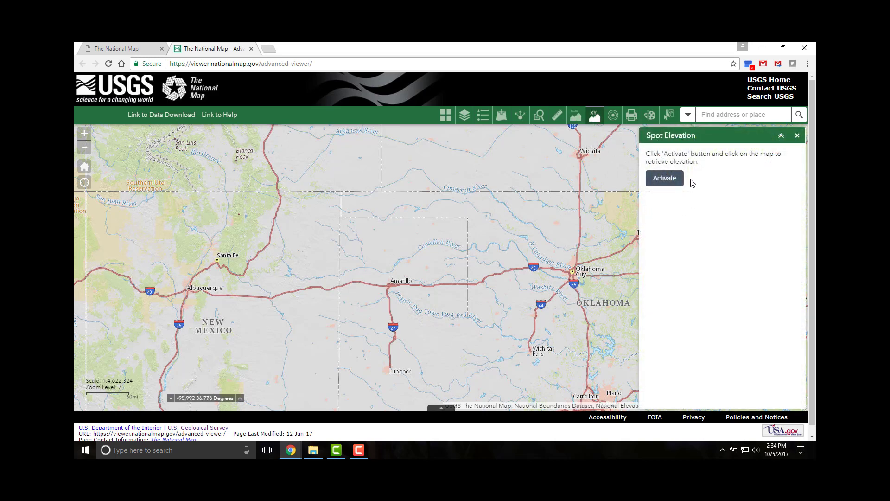
left_click(672, 181)
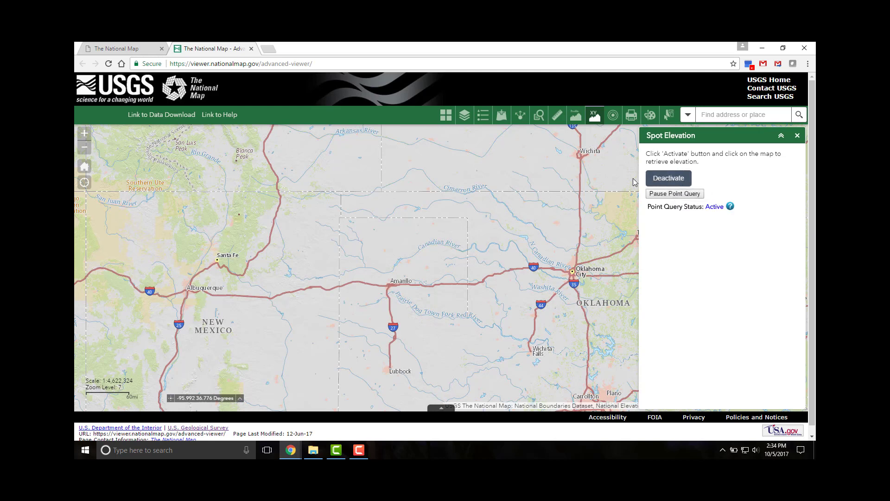
left_click(296, 201)
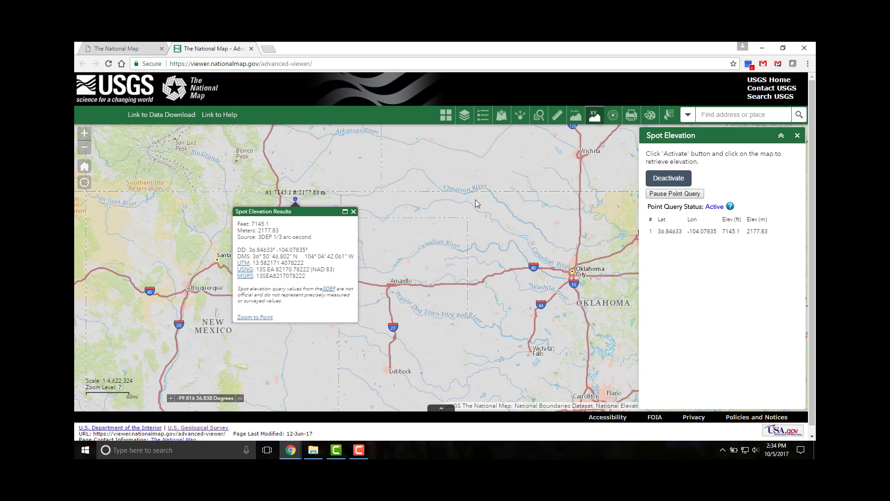